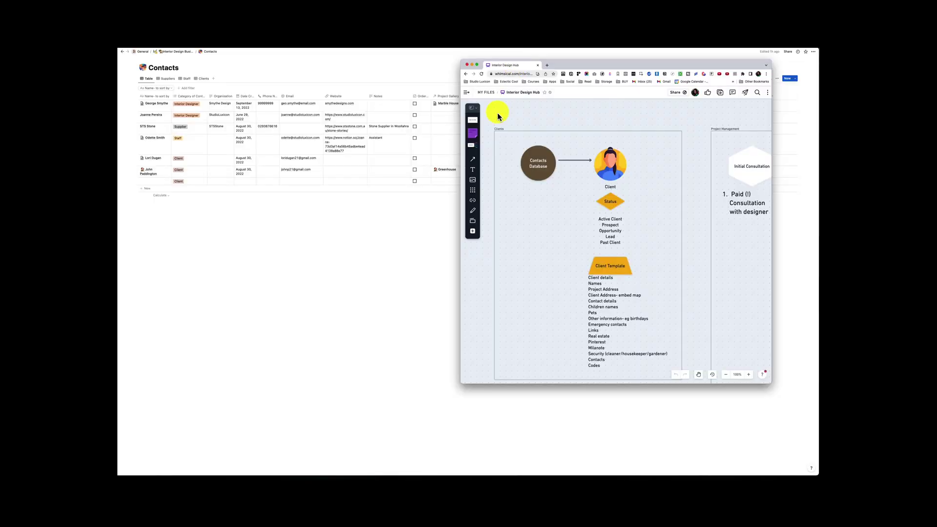
- Drag the Whimsical window left so Notion's Client Status column is visible beside the diagram
drag(561, 63, 560, 65)
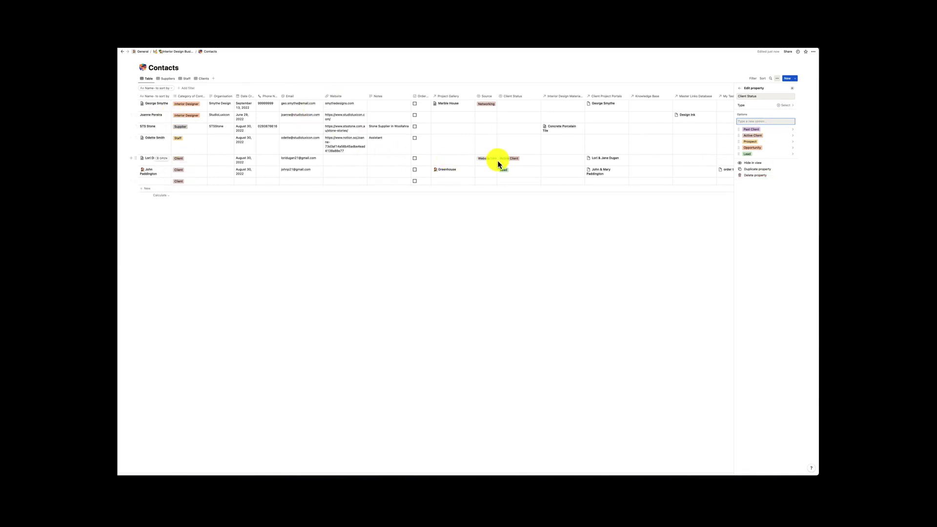
mouse_move(176, 171)
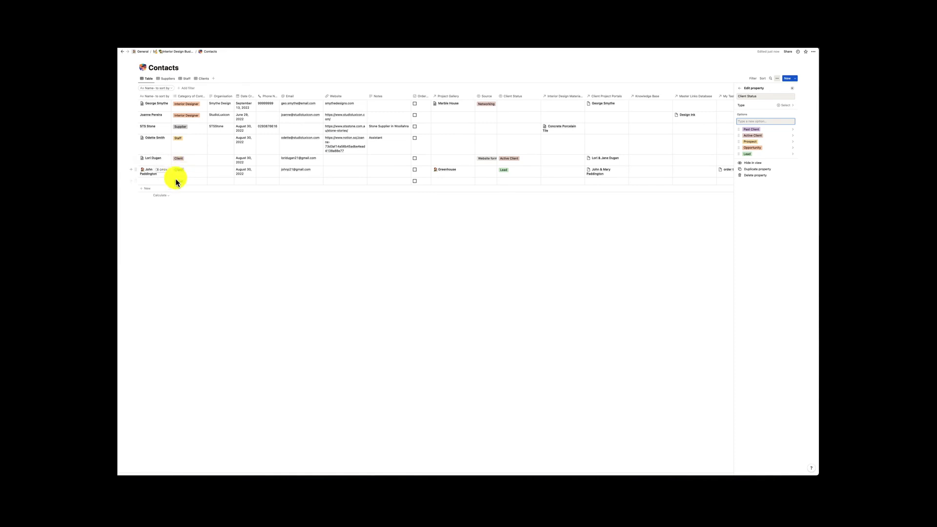
click(151, 182)
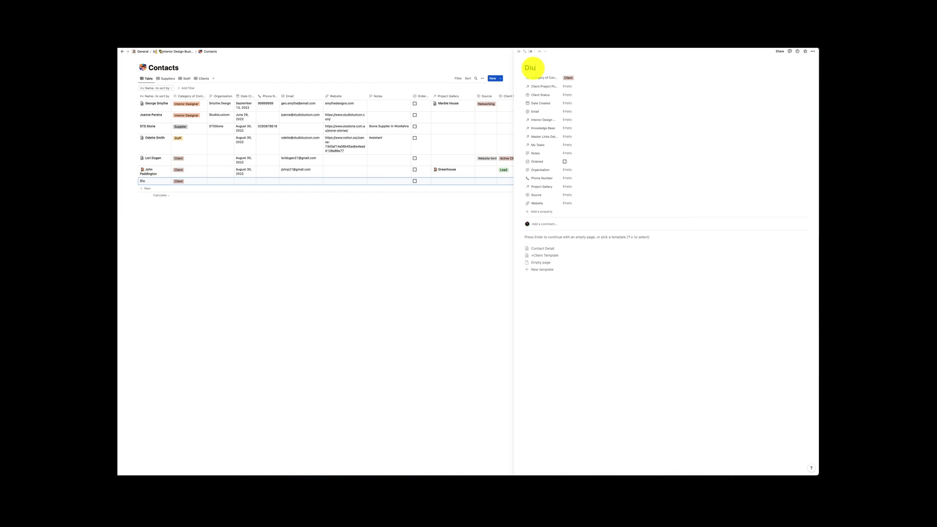
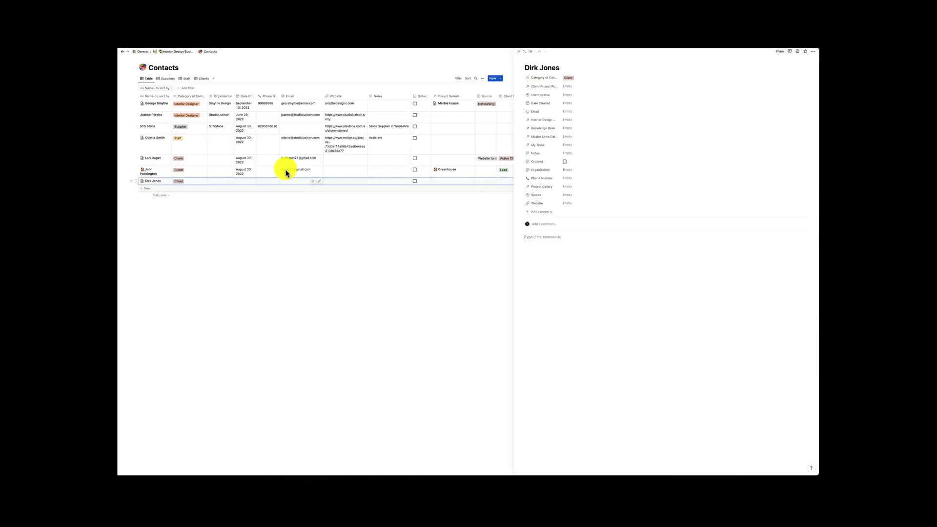
click(243, 184)
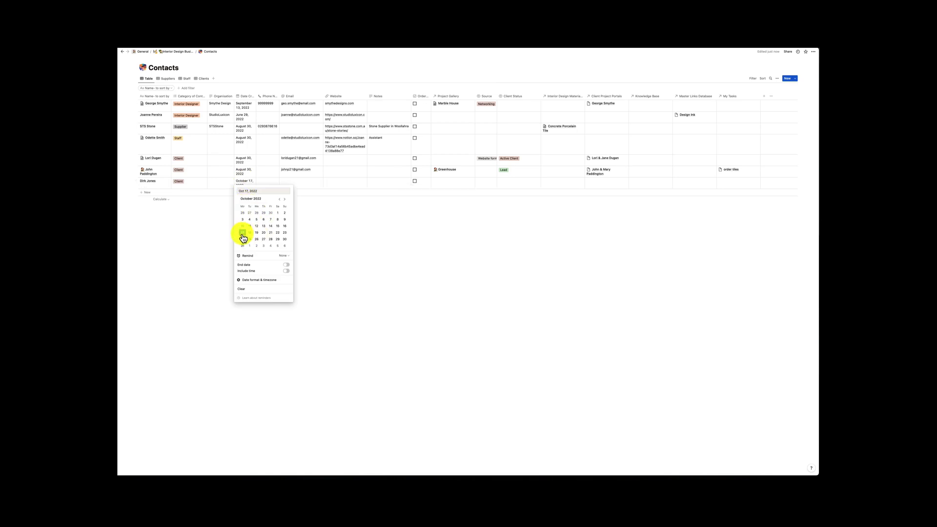
click(385, 234)
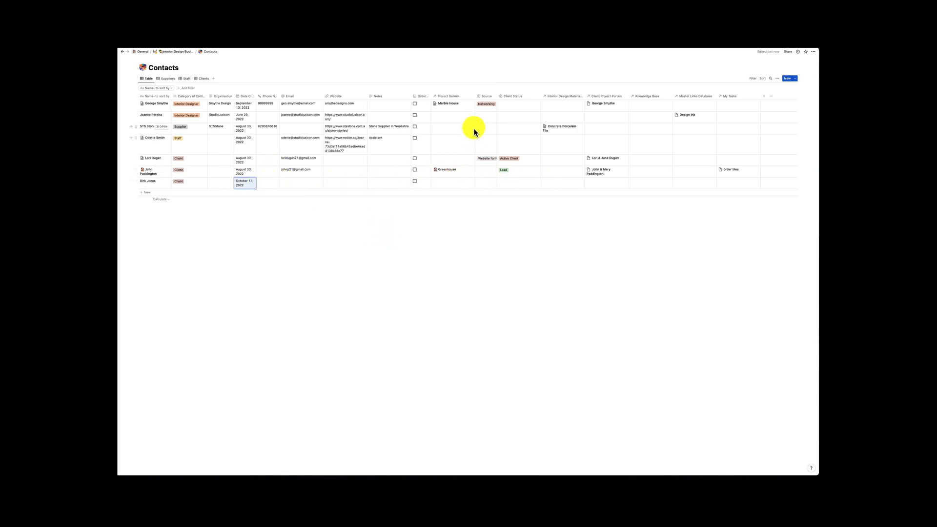
click(511, 183)
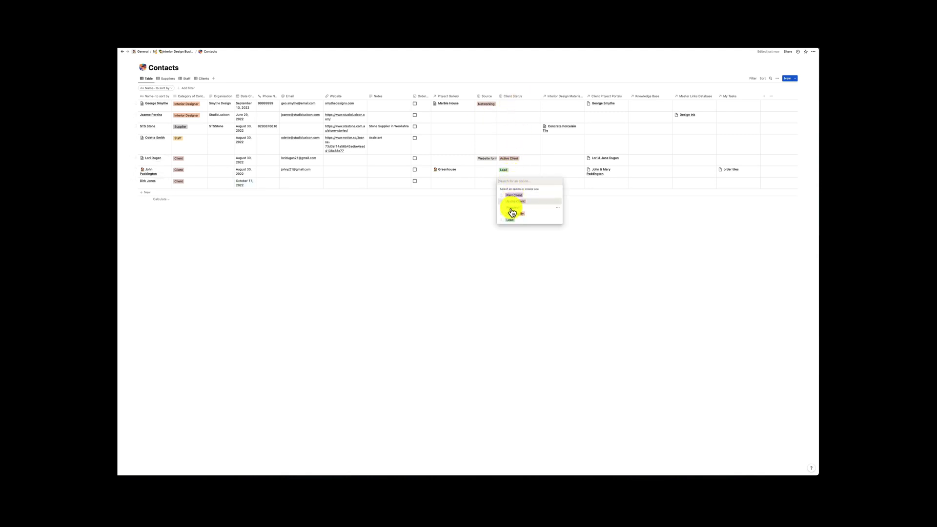
click(511, 201)
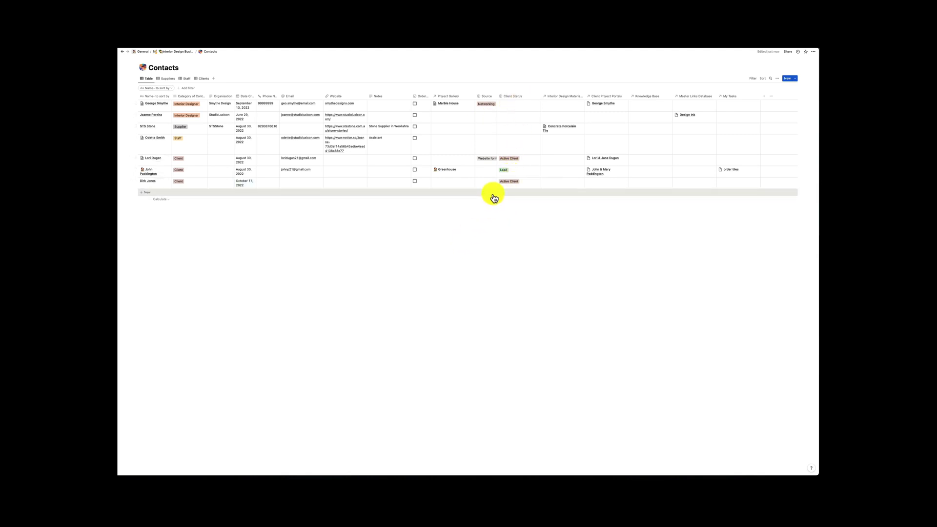
click(507, 170)
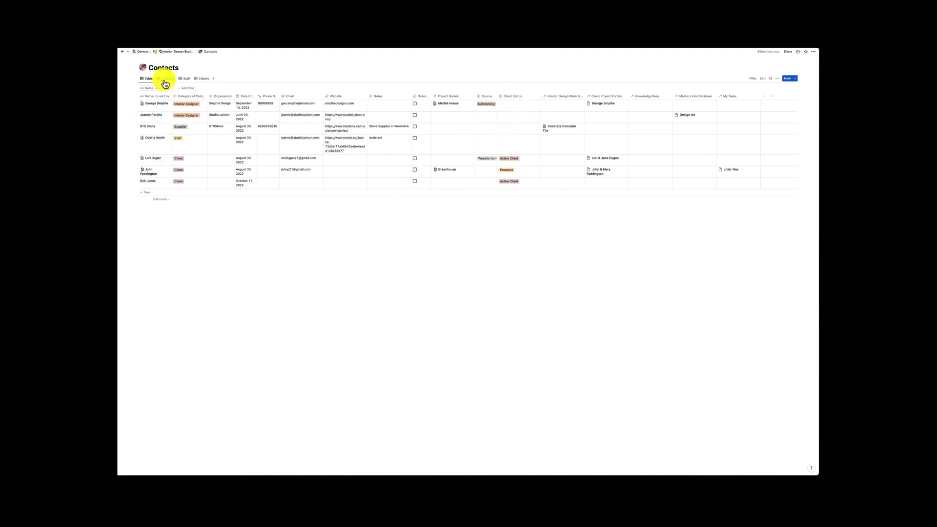
- Go from the Clients view through the Home page to CRM Pipeline under Operations
click(203, 79)
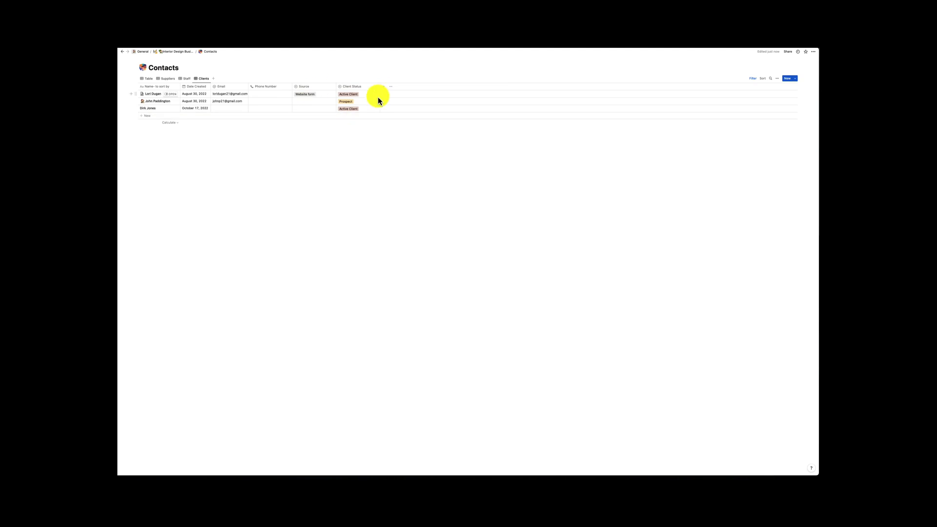
click(163, 53)
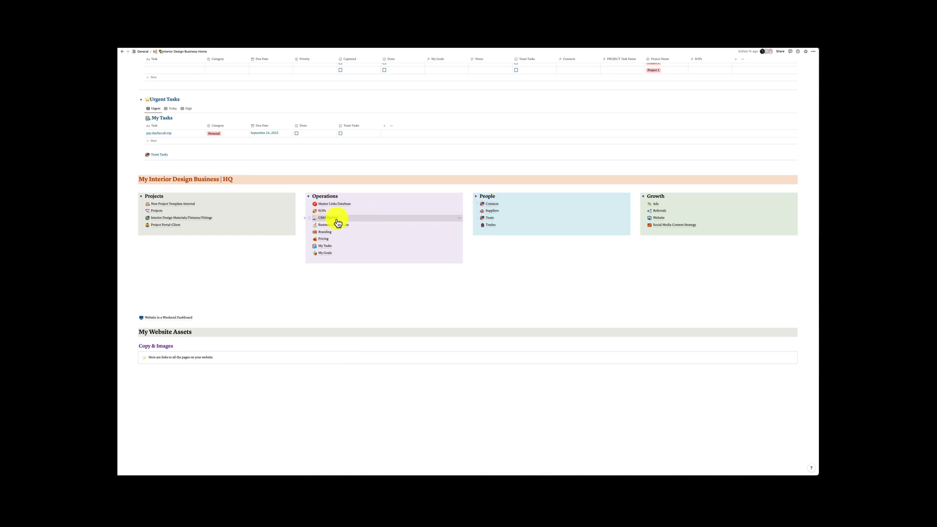
click(336, 222)
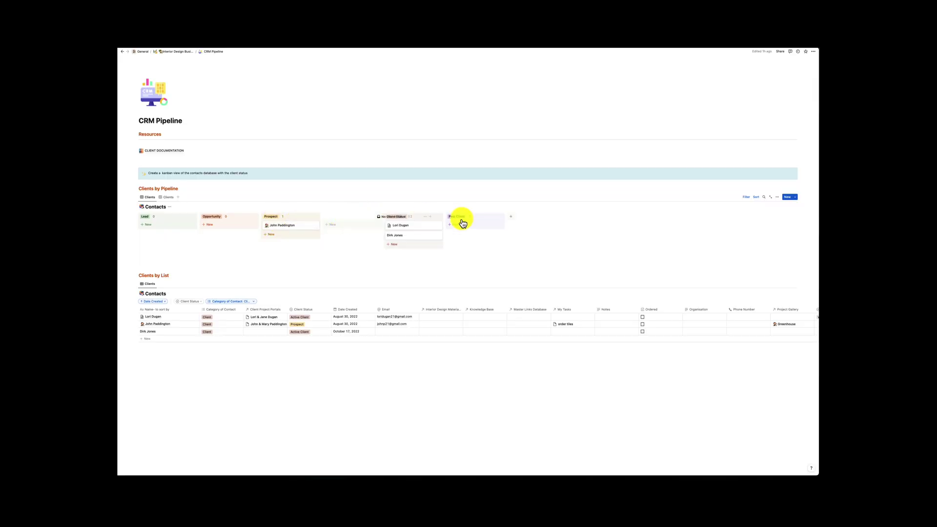
- Create another Clients view copying the board setup, with the Category of Contact filter
drag(471, 223, 506, 217)
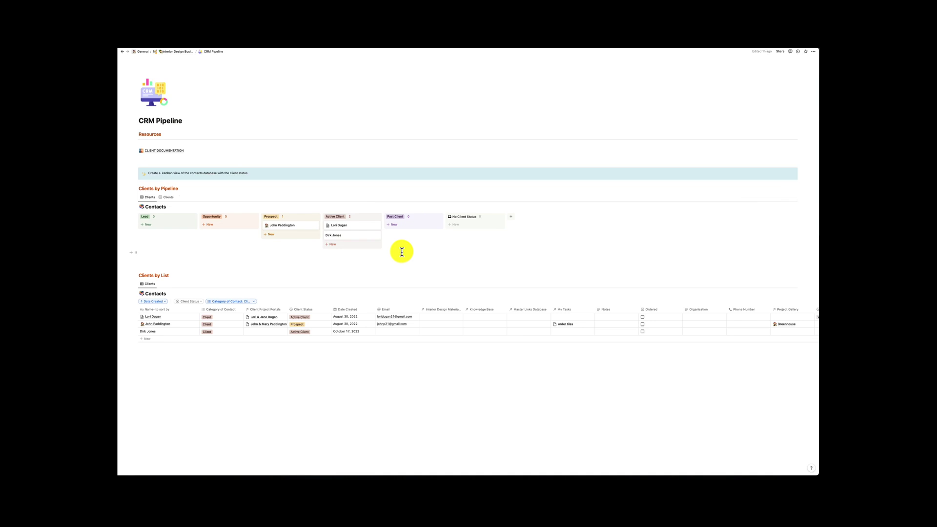
mouse_move(158, 188)
click(179, 197)
click(748, 228)
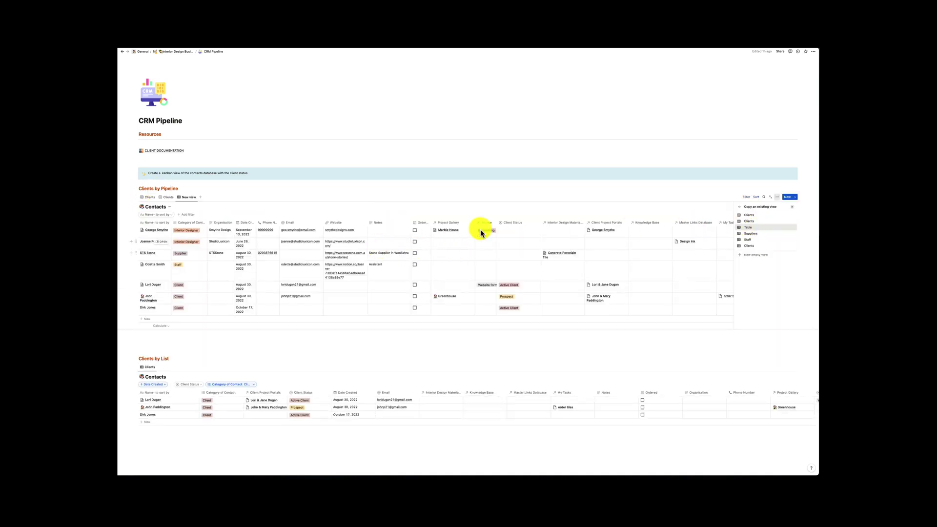
click(757, 223)
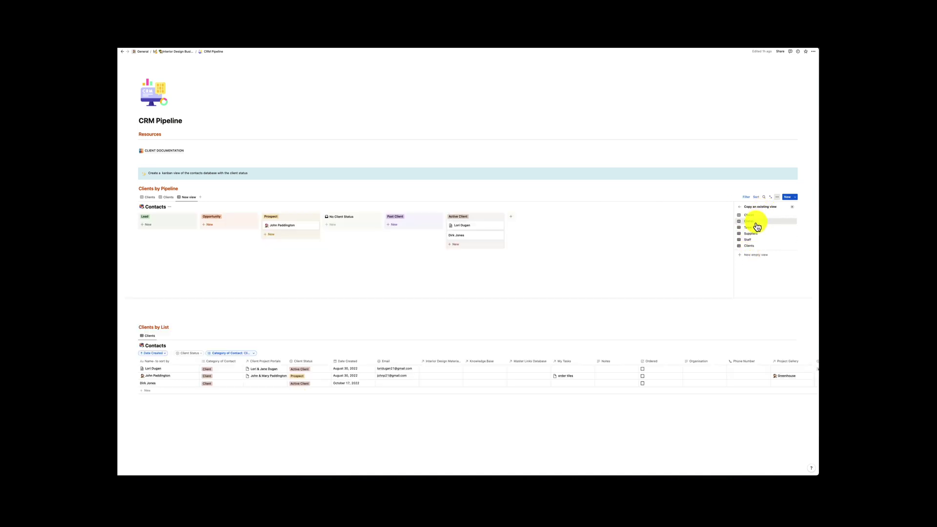
click(758, 222)
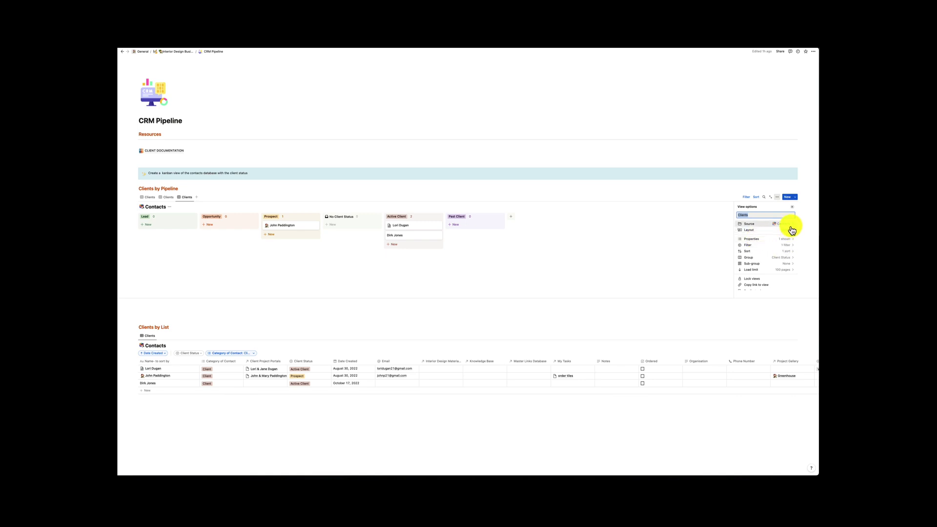
click(785, 245)
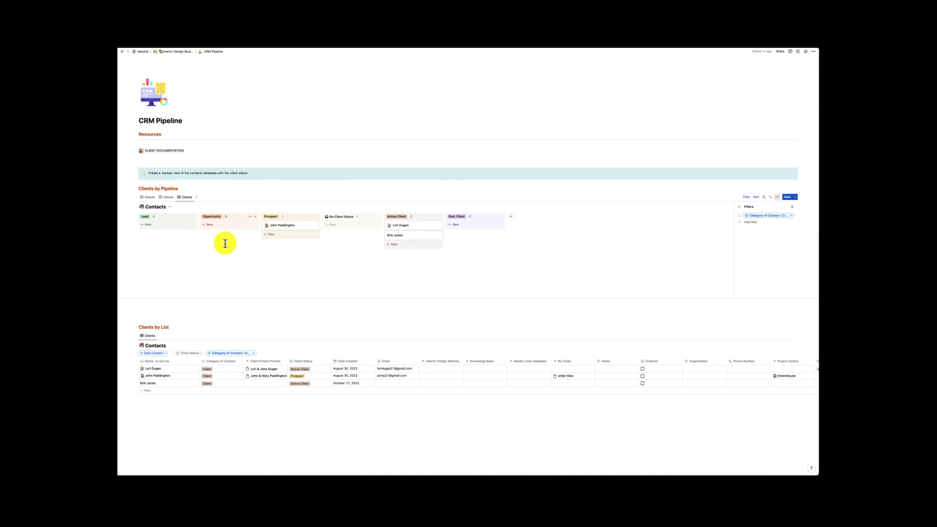
click(318, 274)
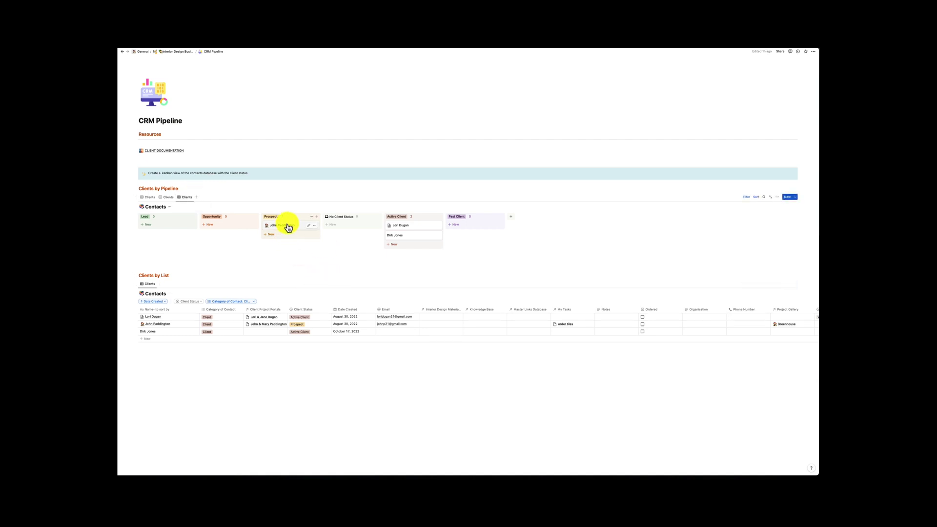
mouse_move(288, 226)
mouse_down()
mouse_move(458, 234)
mouse_move(412, 244)
mouse_up()
drag(347, 216, 532, 216)
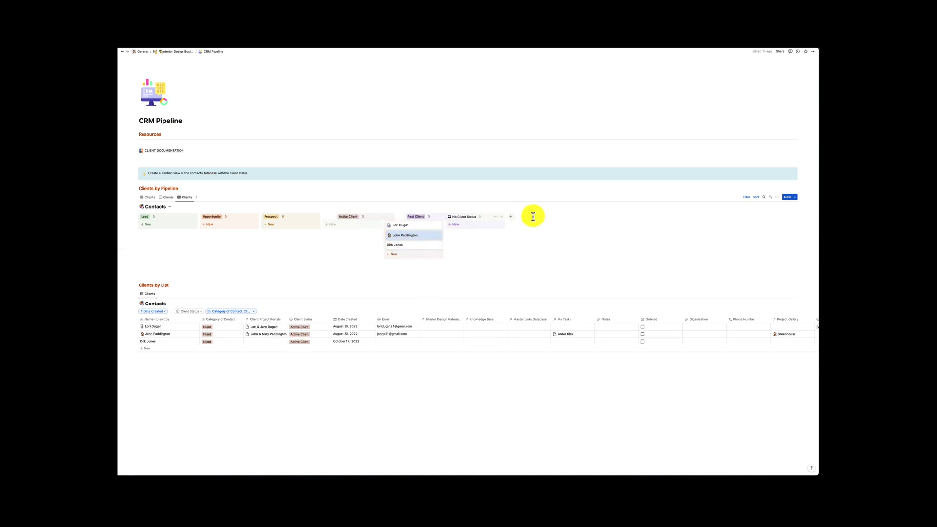
click(149, 197)
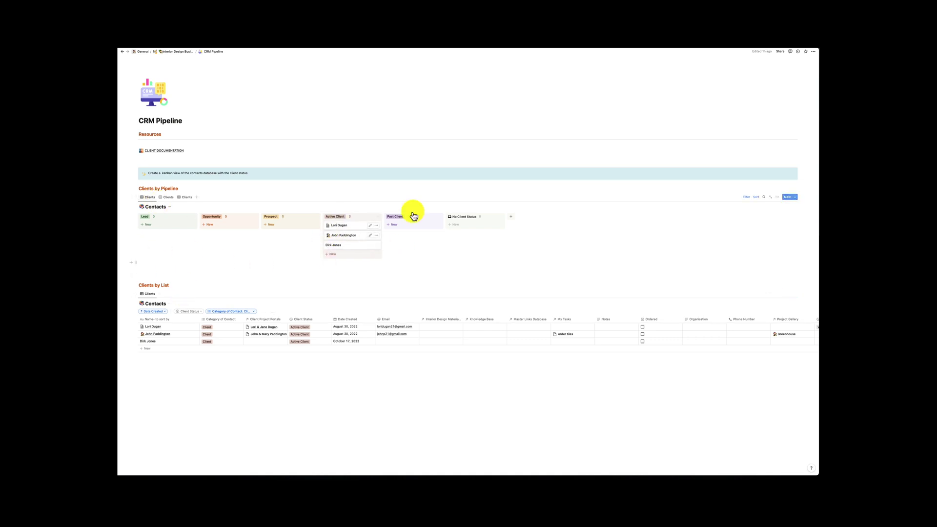
drag(346, 229, 155, 229)
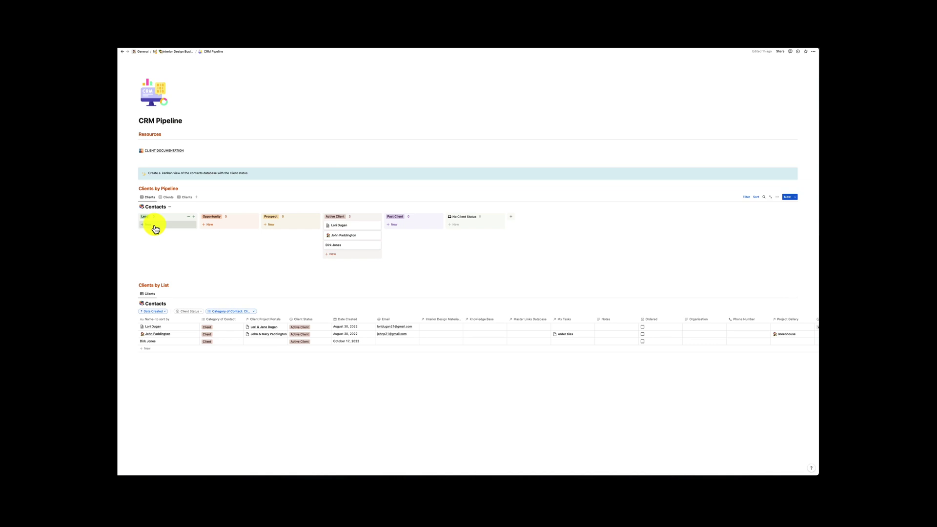
click(156, 230)
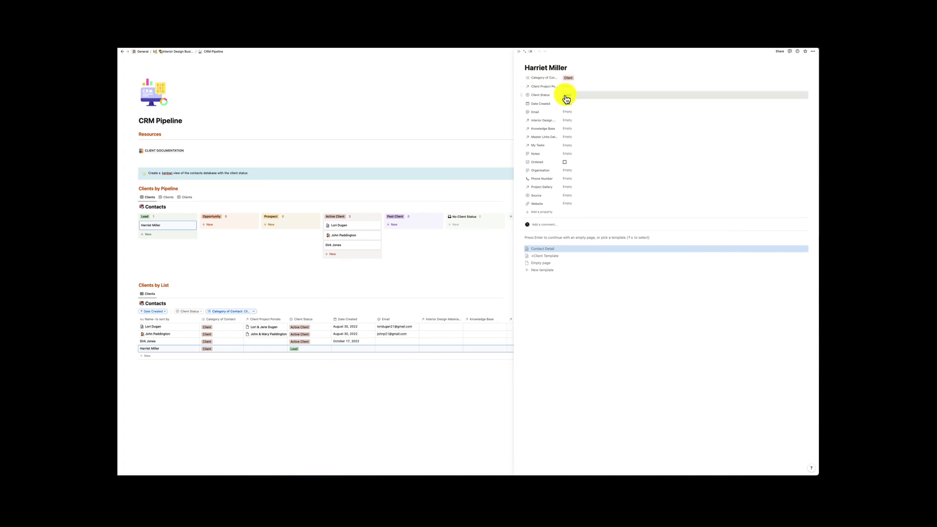
click(570, 88)
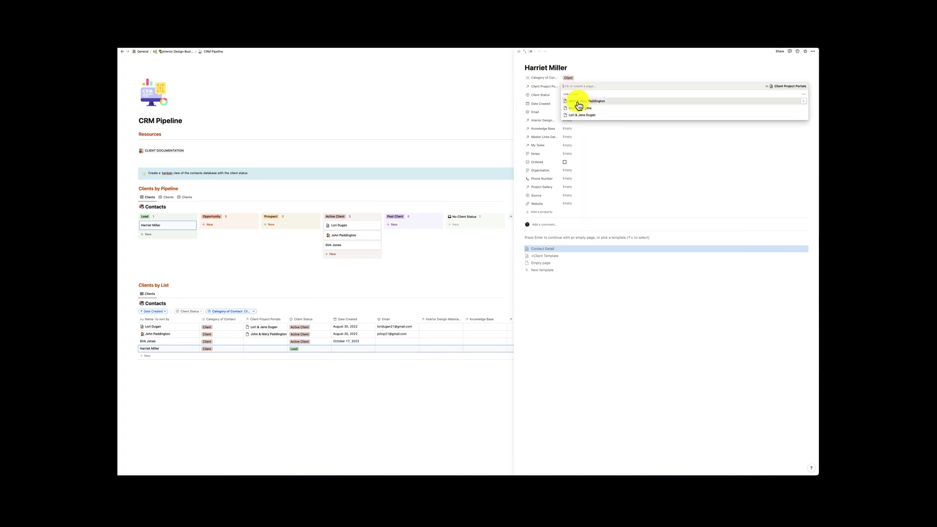
click(600, 71)
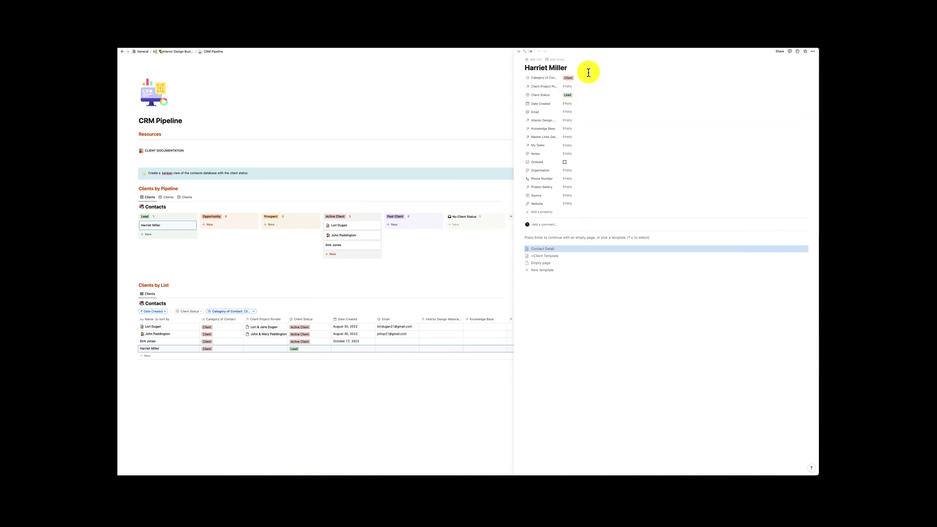
click(566, 108)
click(568, 153)
click(636, 112)
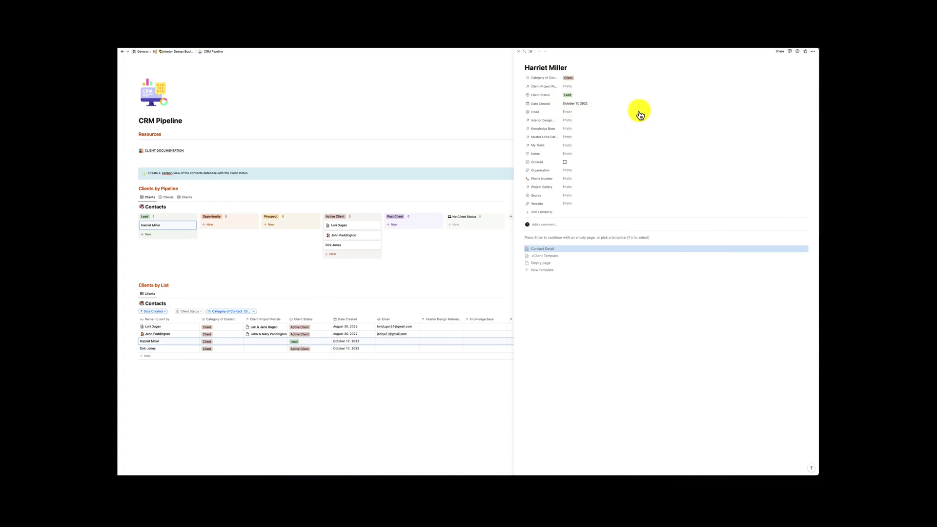
click(566, 112)
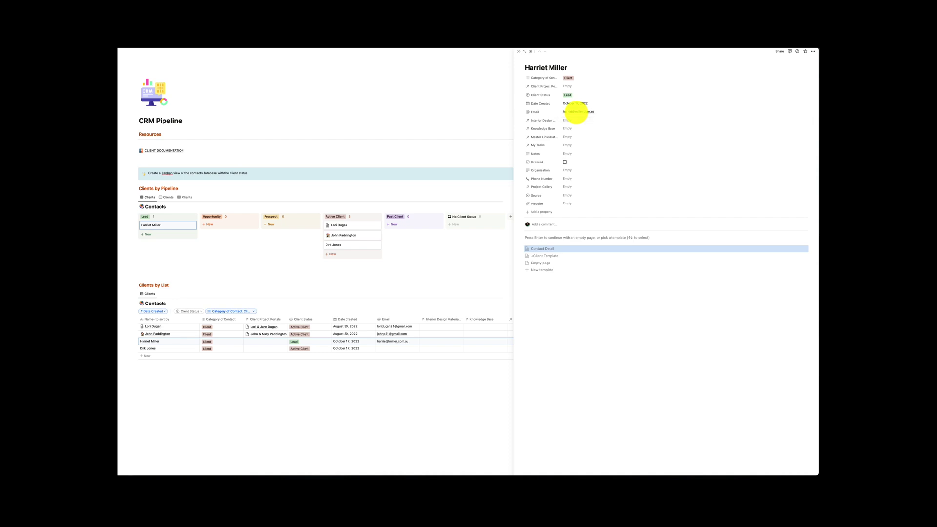
key(Return)
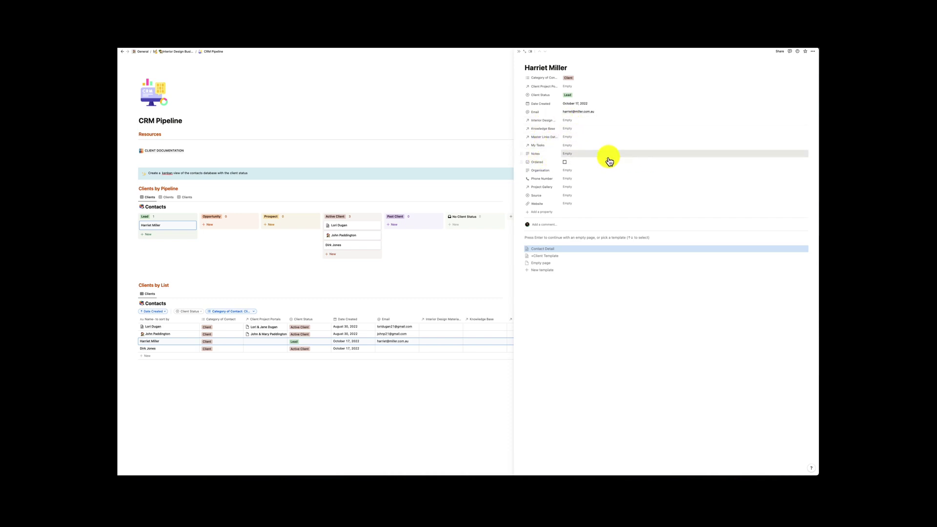
click(570, 178)
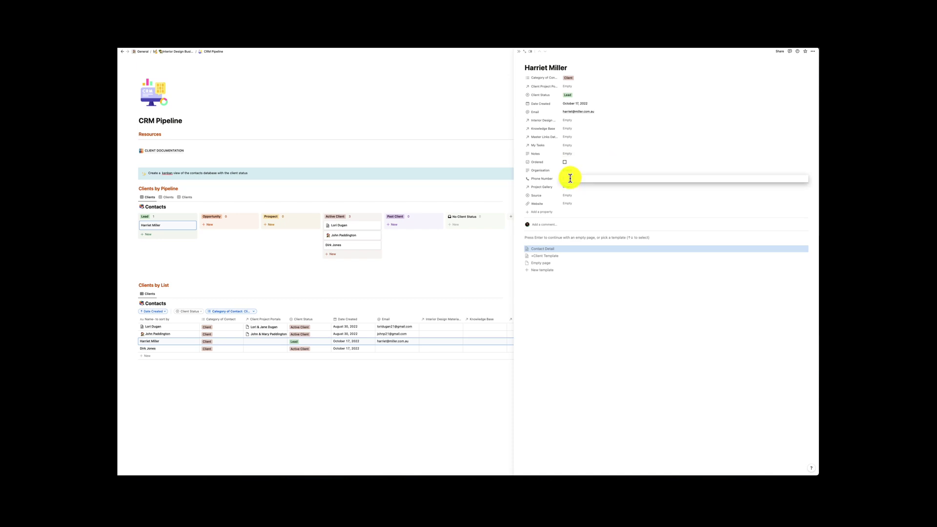
text(2345 6785)
key(Return)
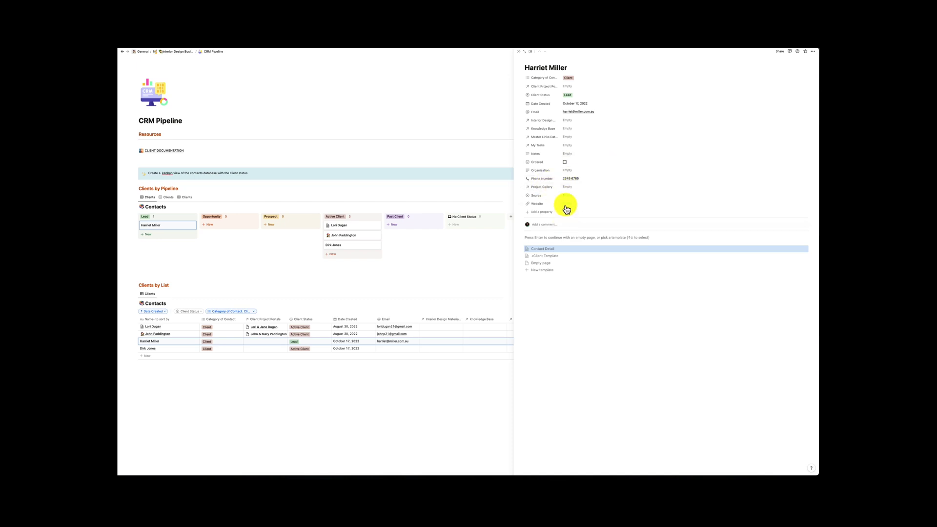
click(565, 195)
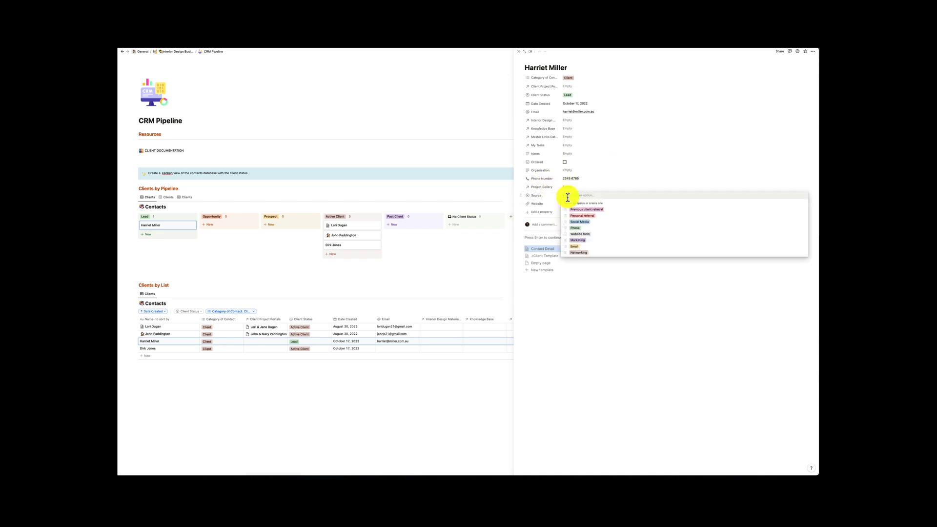
click(580, 235)
key(Escape)
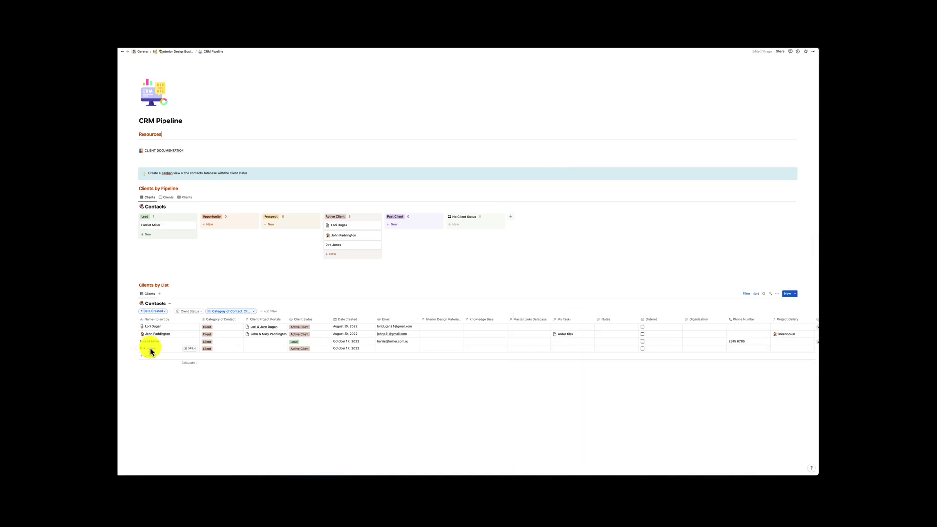
click(167, 225)
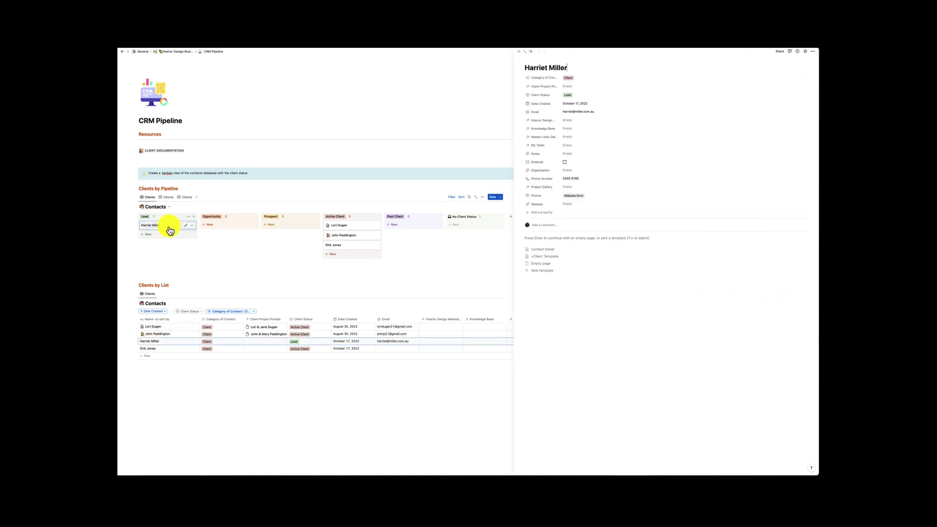
click(546, 257)
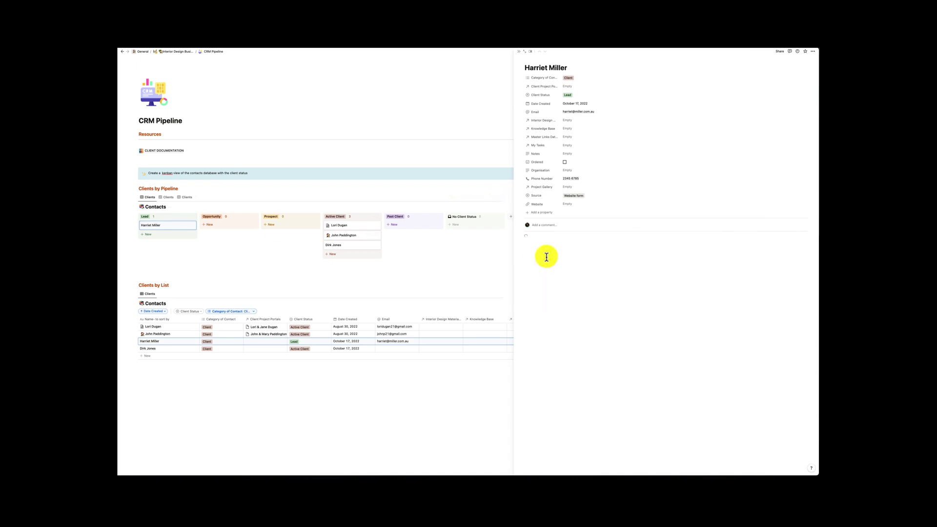